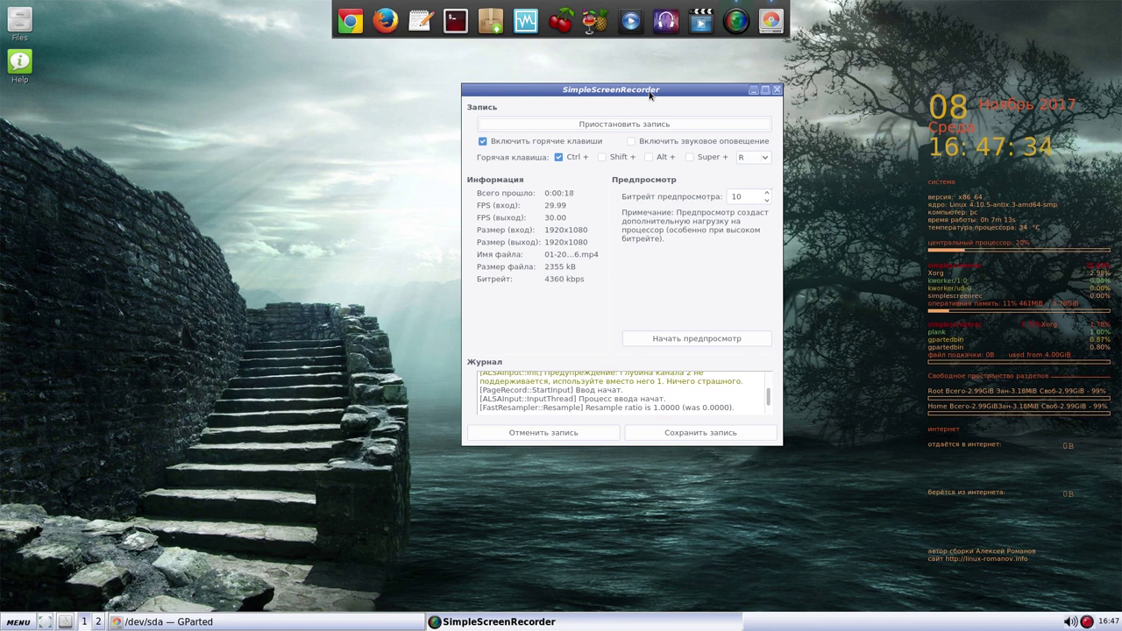
# Step: Clear the desktop and launch the antiX Linux installer from the disk tools of the Control Centre
pyautogui.click(753, 91)
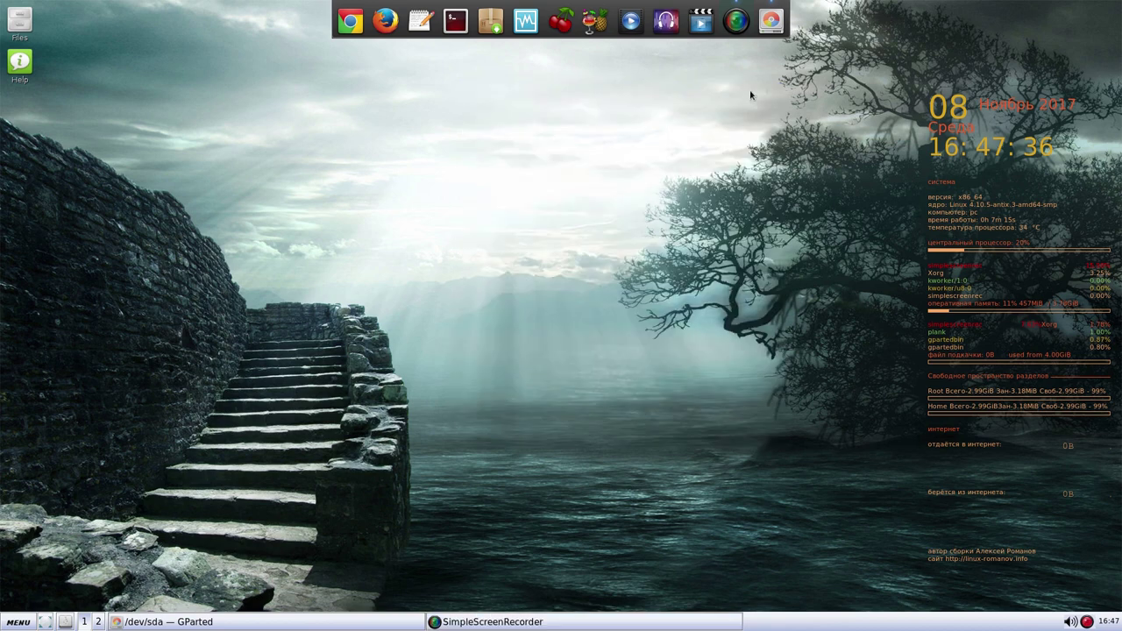
pyautogui.rightClick(604, 112)
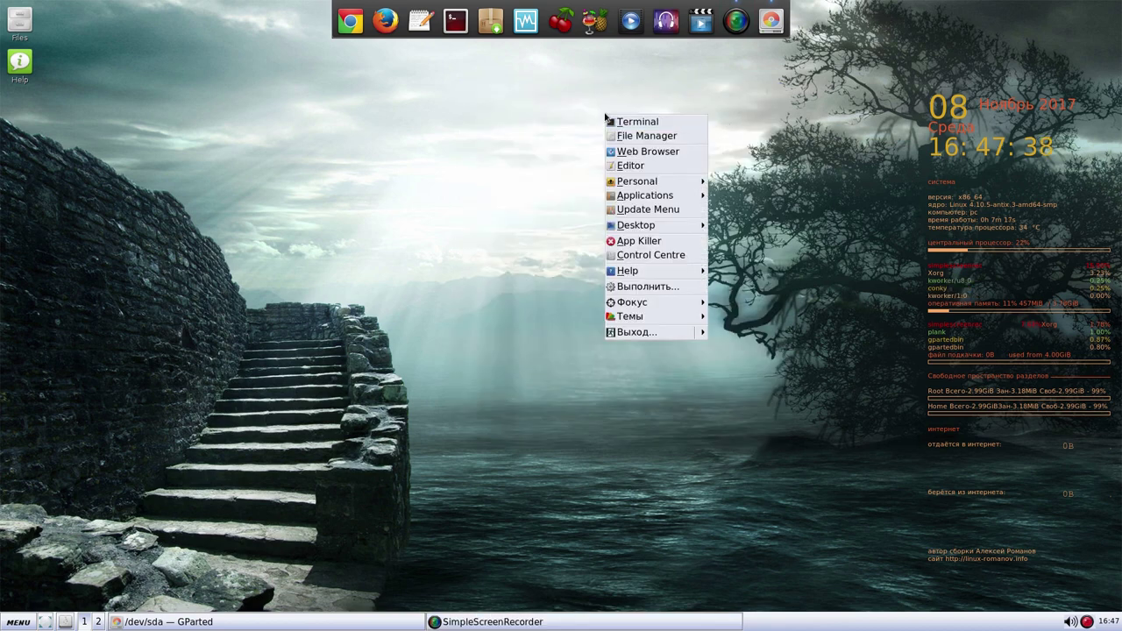
pyautogui.click(640, 255)
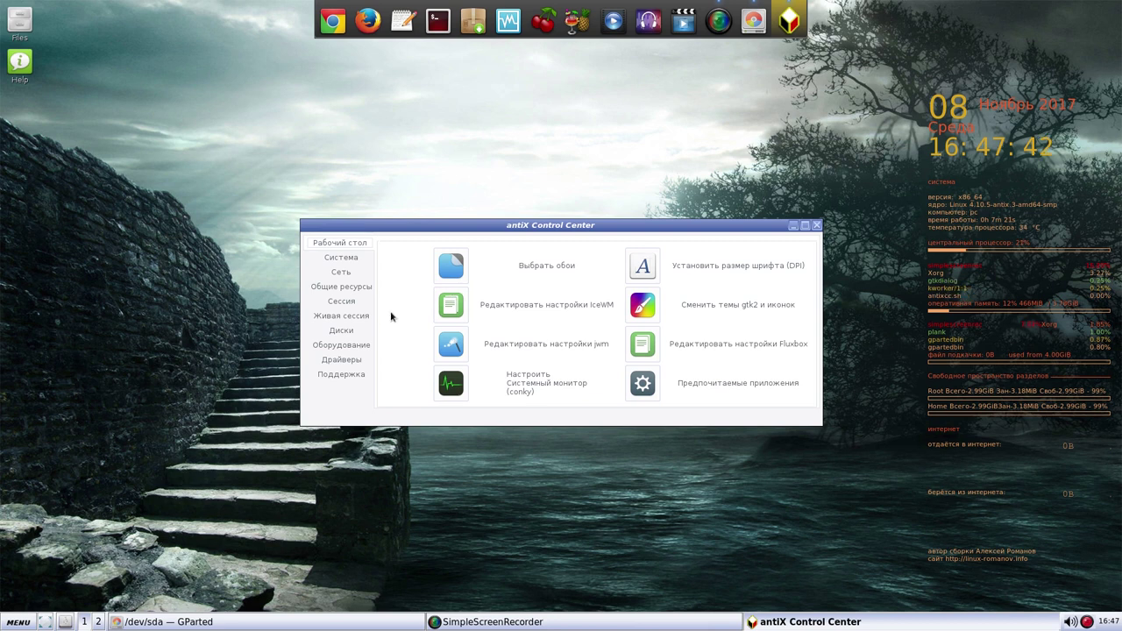
pyautogui.click(341, 331)
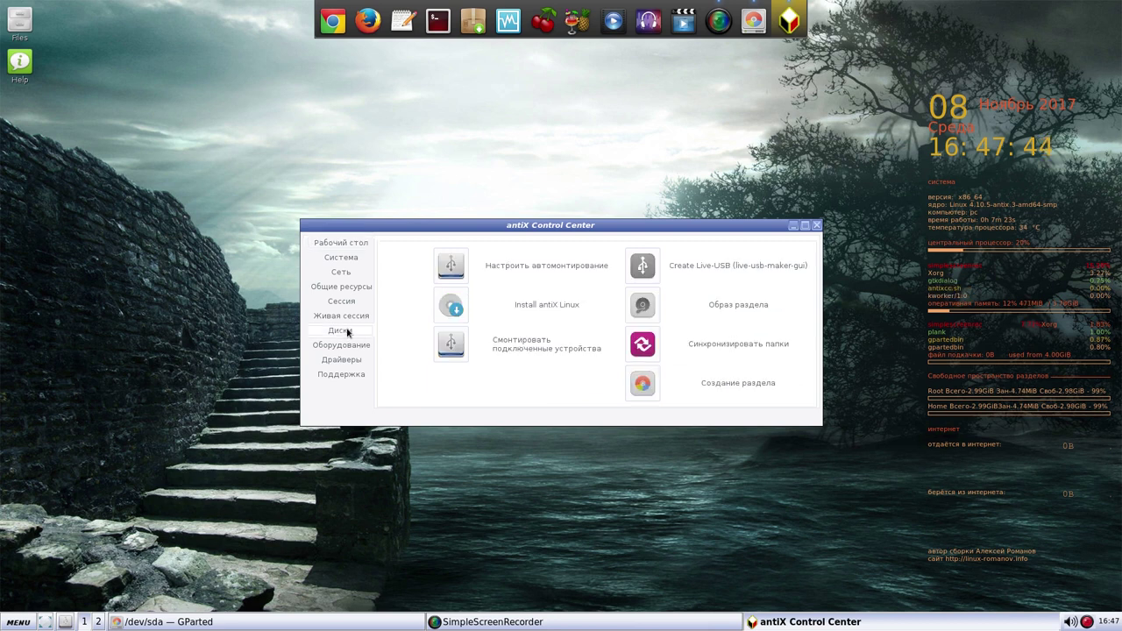
pyautogui.click(454, 308)
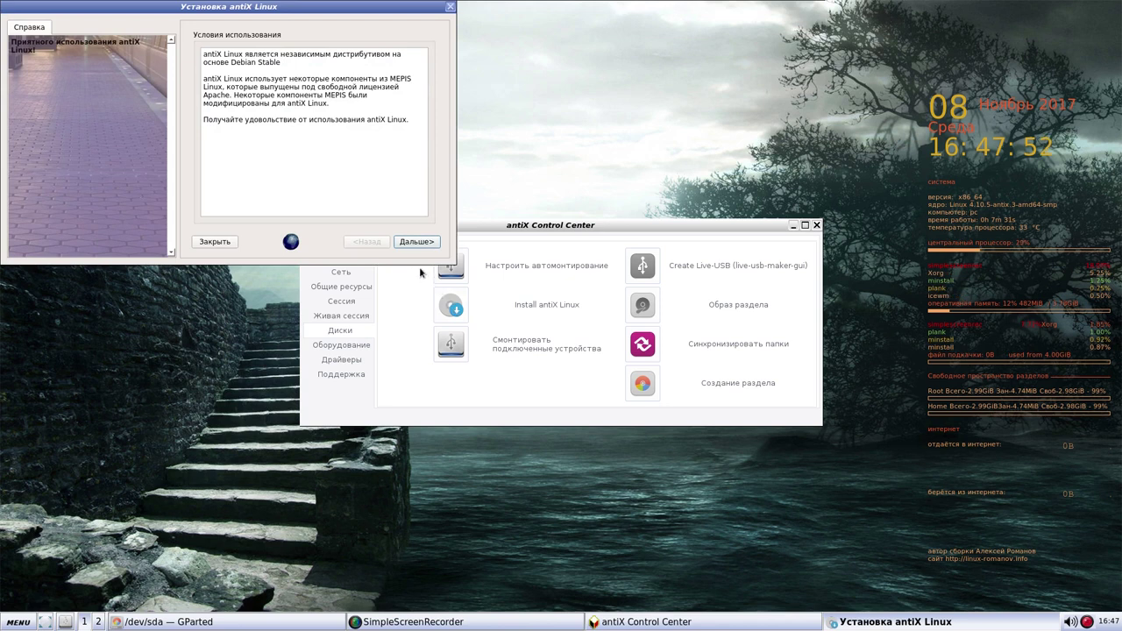
# Step: Set up a custom installation on existing partitions of disk sda, with sda8 as root and sda2 as swap
pyautogui.click(417, 242)
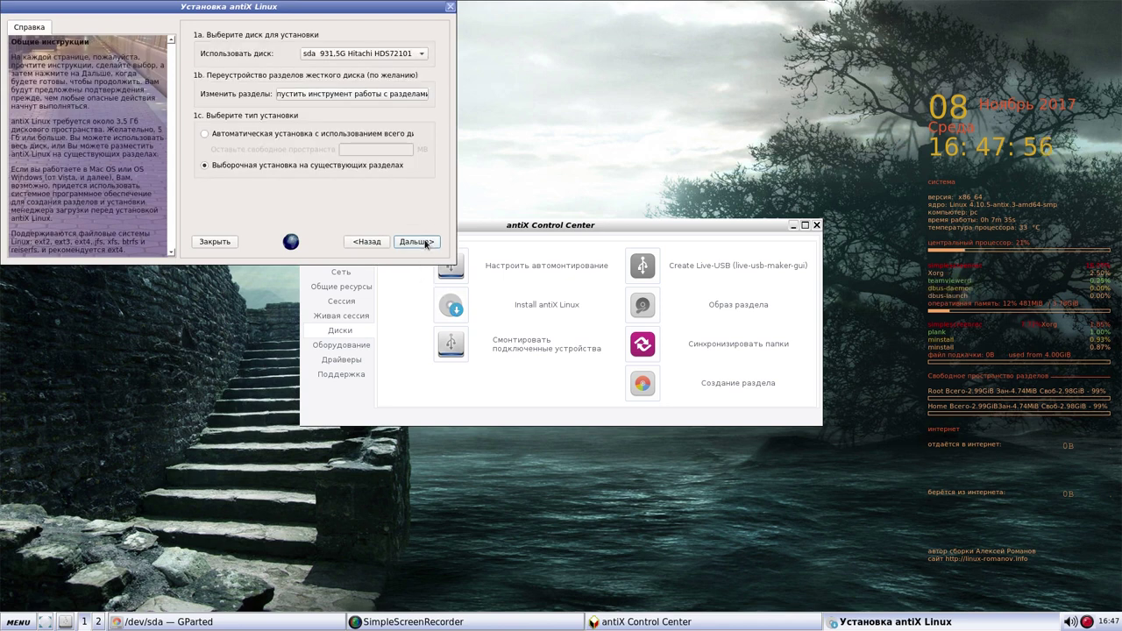
pyautogui.click(425, 242)
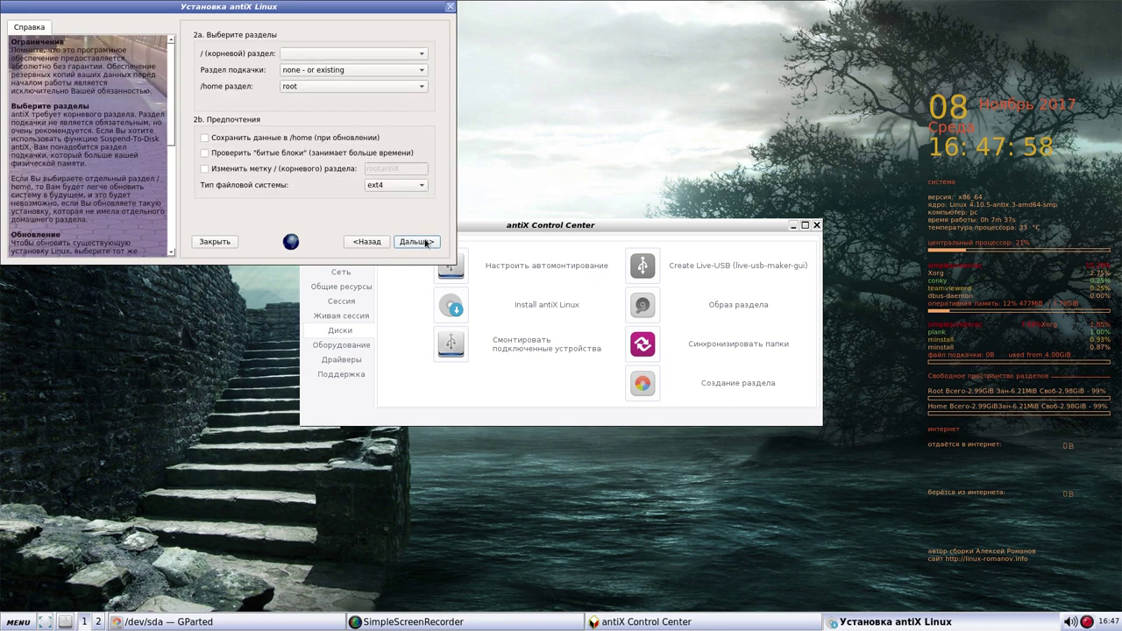
pyautogui.click(421, 54)
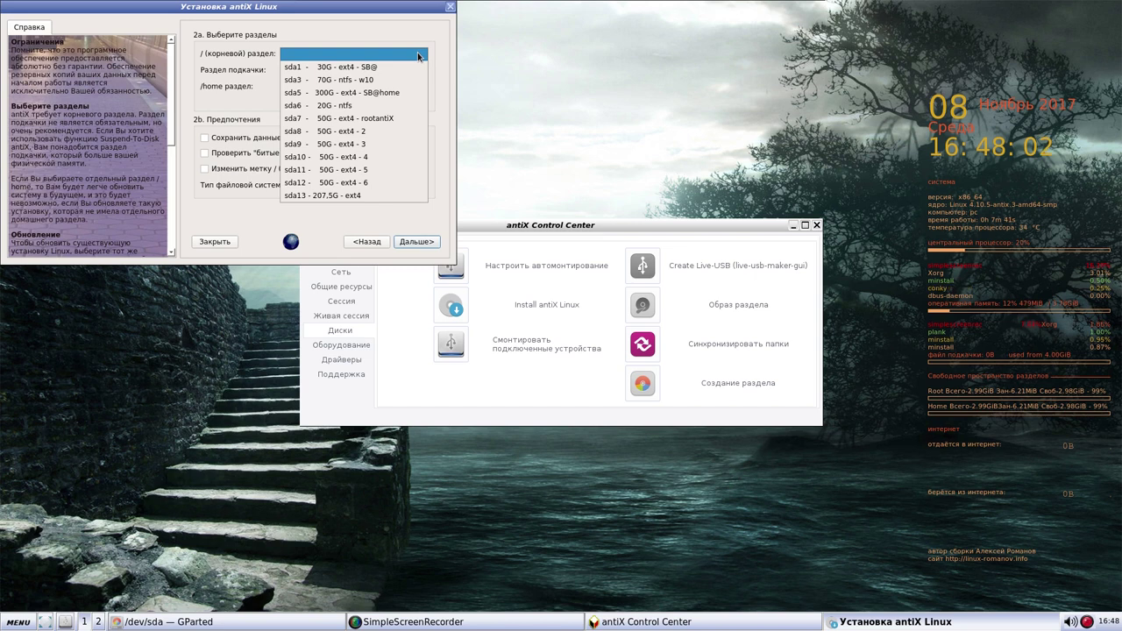
pyautogui.click(374, 134)
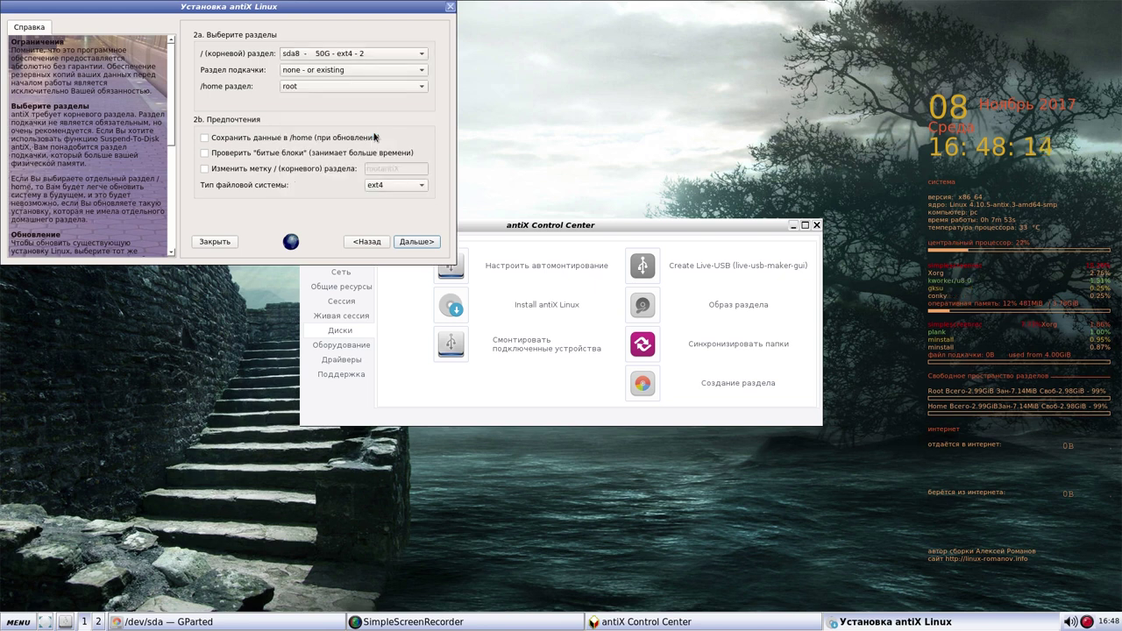
pyautogui.click(416, 72)
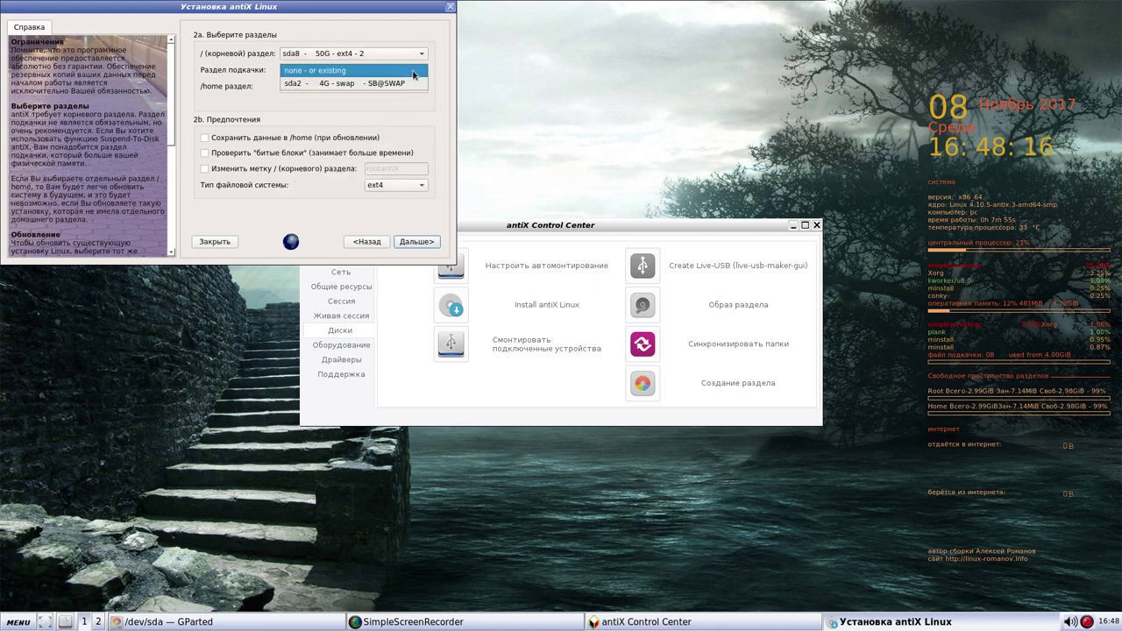
pyautogui.click(403, 85)
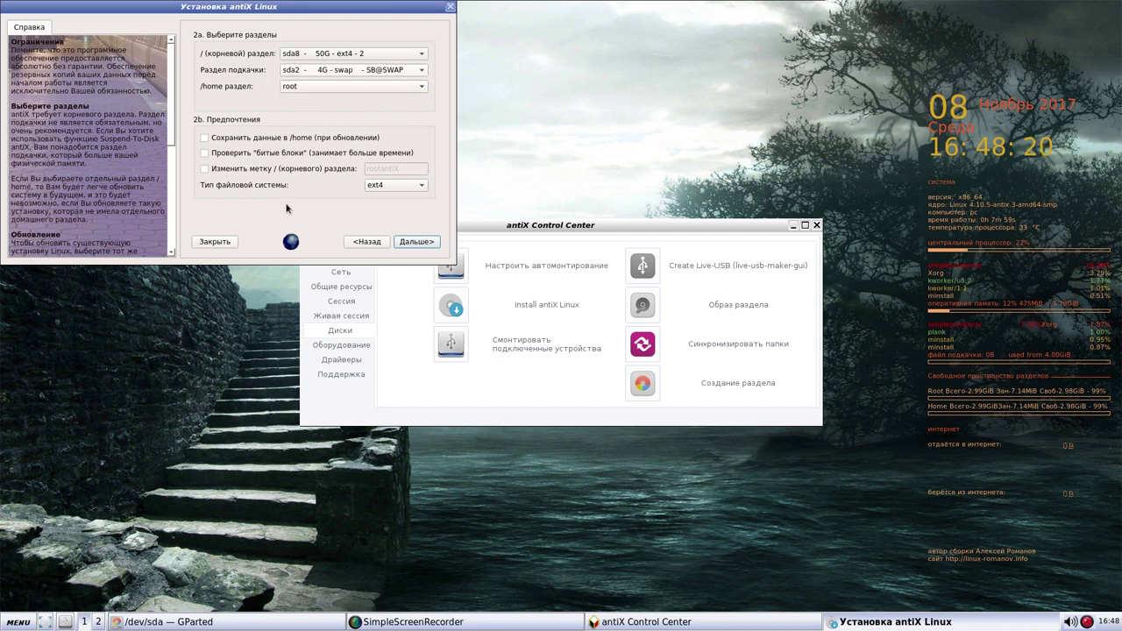
# Step: Start the installation and approve formatting /dev/sda8 for the root partition
pyautogui.click(408, 243)
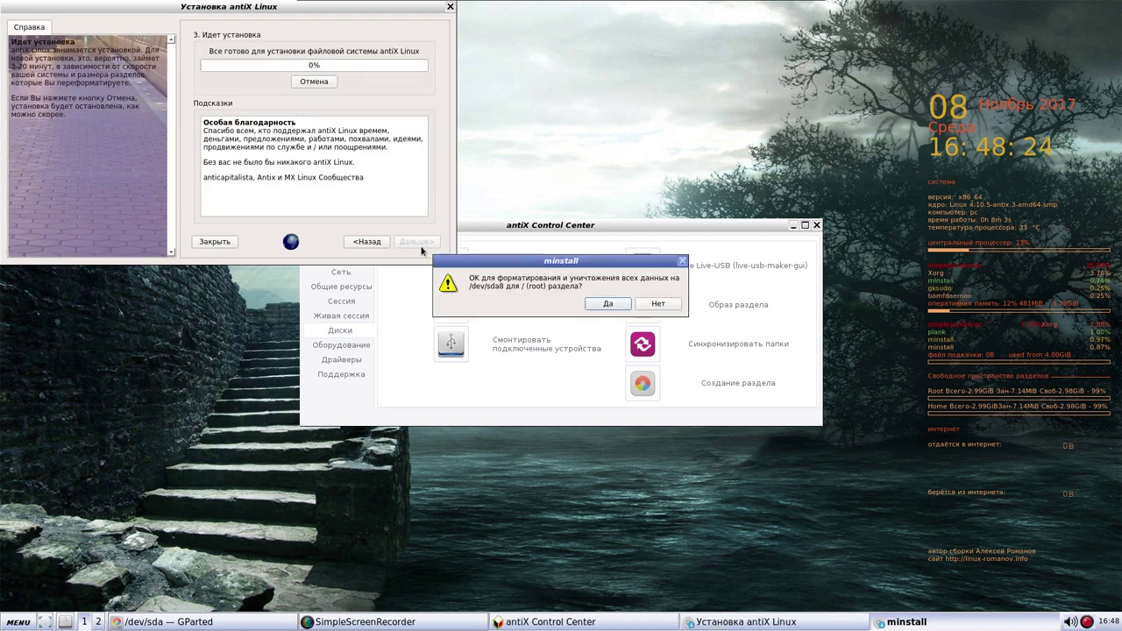
pyautogui.click(605, 307)
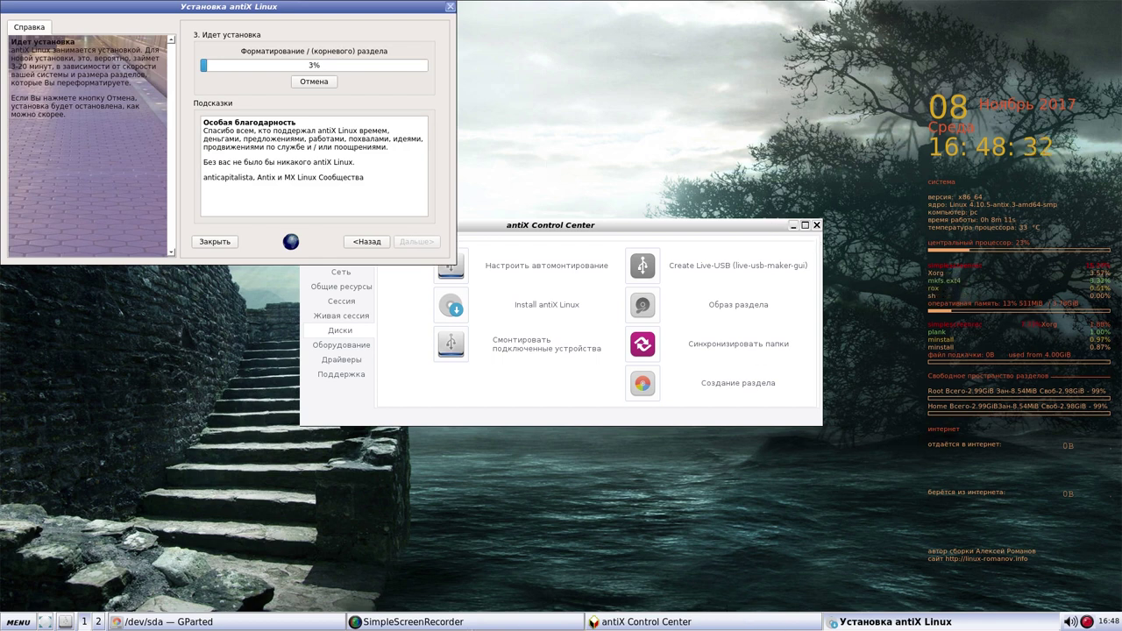
pyautogui.rightClick(1091, 621)
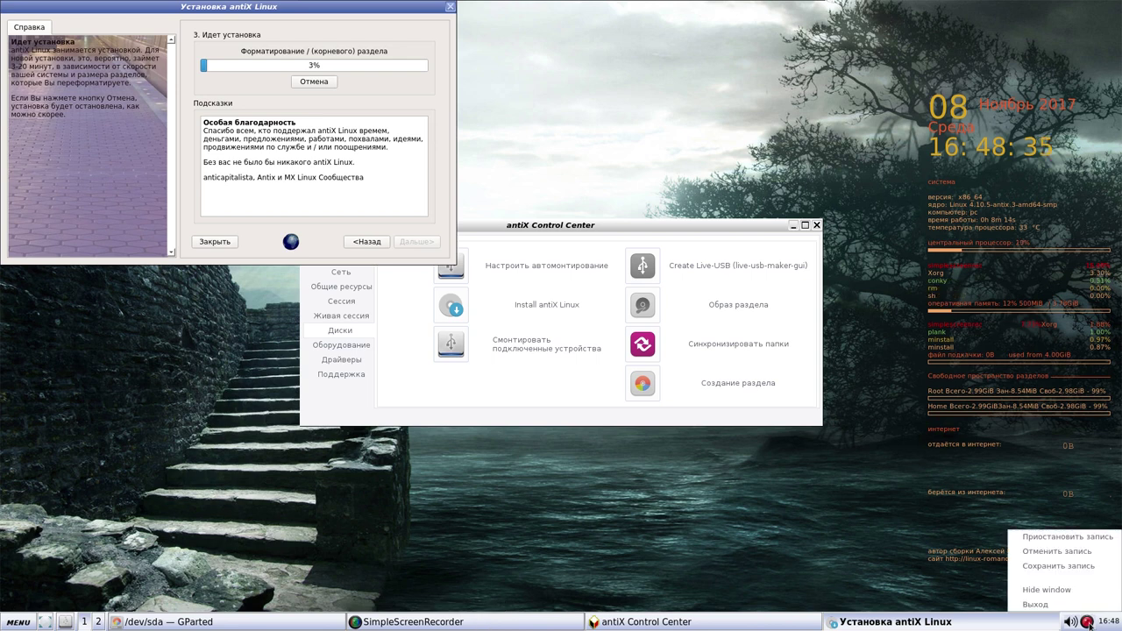
pyautogui.click(1068, 537)
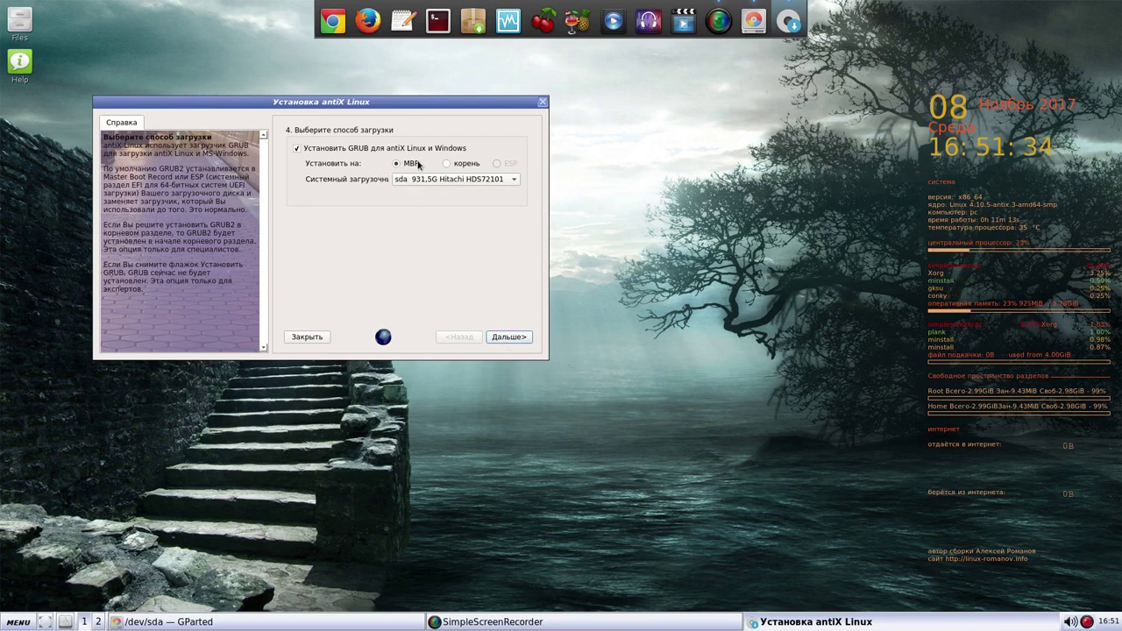
# Step: Install the GRUB bootloader to the MBR of sda and approve the installation
pyautogui.click(517, 340)
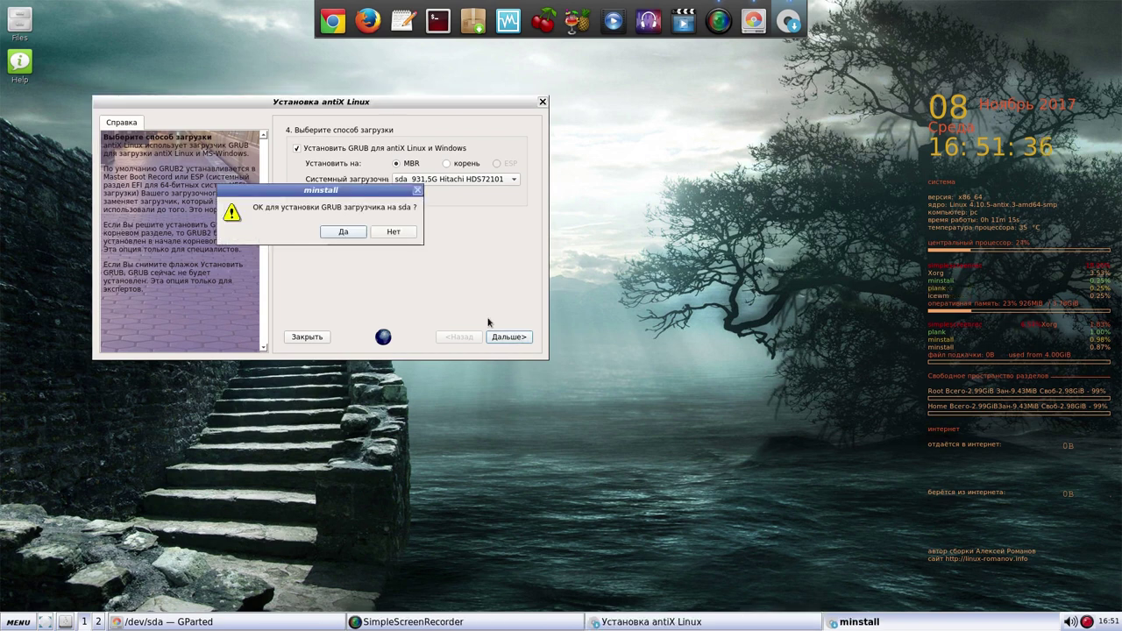
pyautogui.click(337, 233)
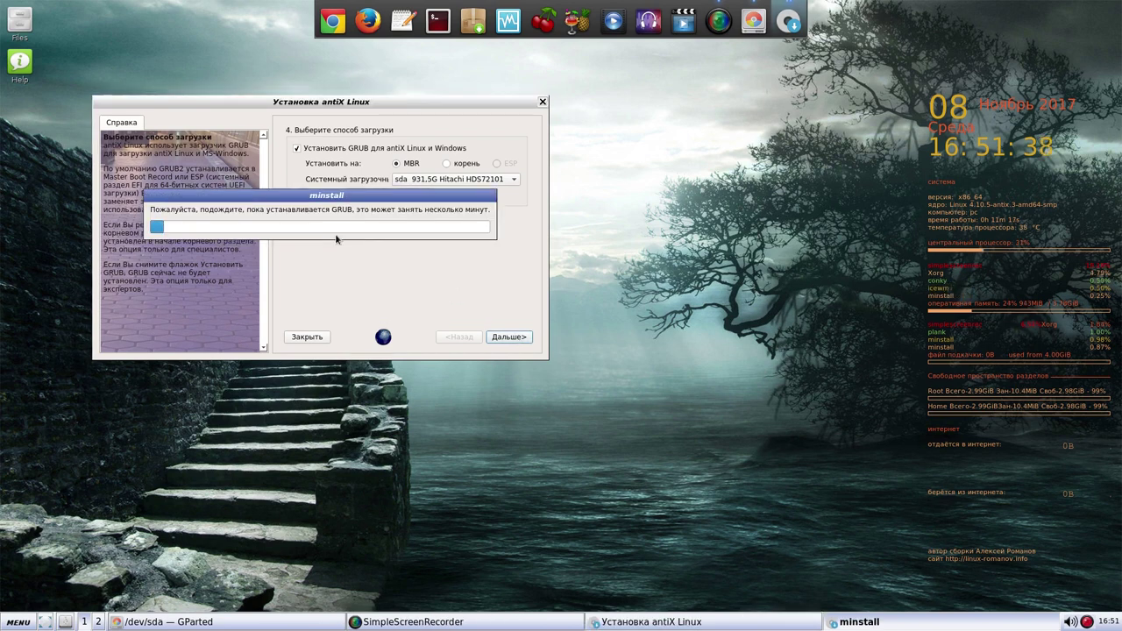
pyautogui.rightClick(1088, 623)
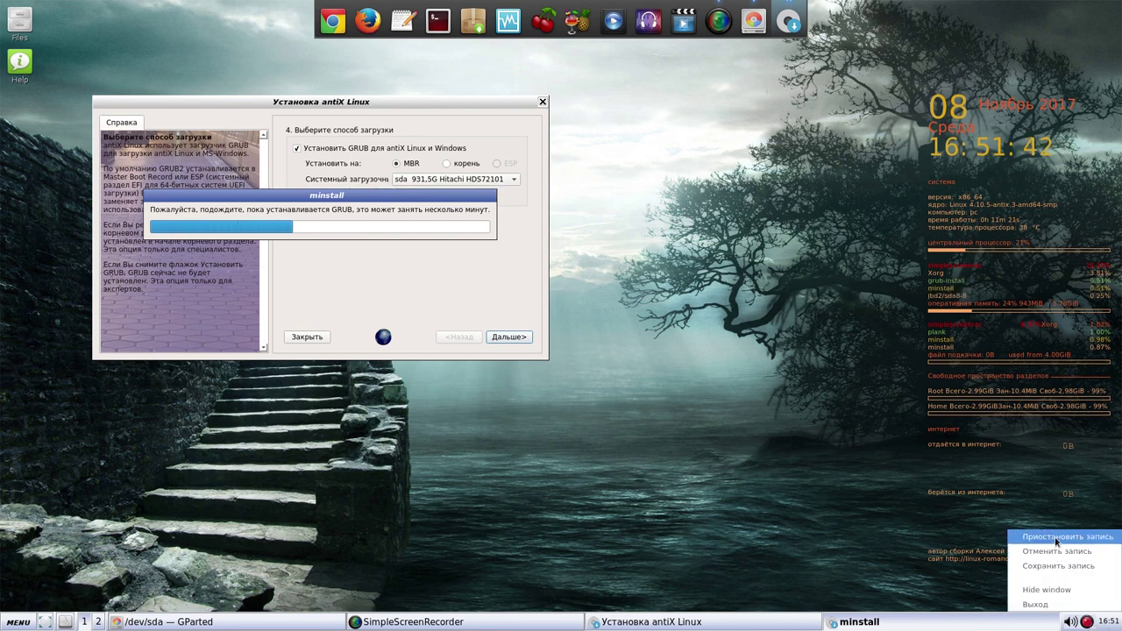
pyautogui.click(1057, 538)
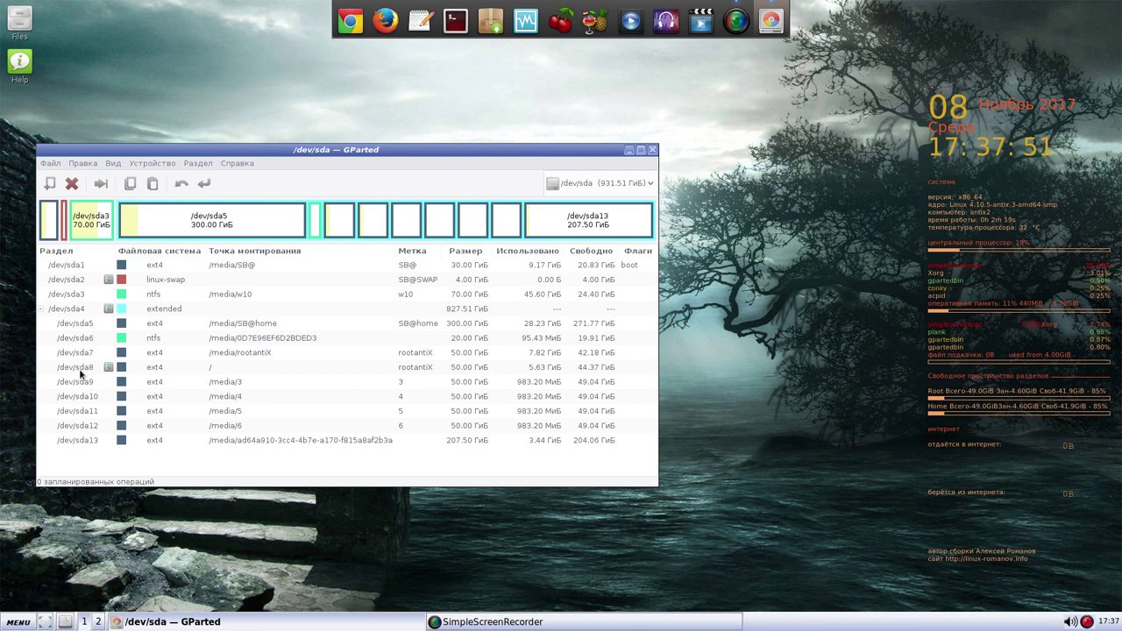
# Step: Examine the sda8, sda2 and extended sda4 partitions in the partition list, then close GParted
pyautogui.click(104, 369)
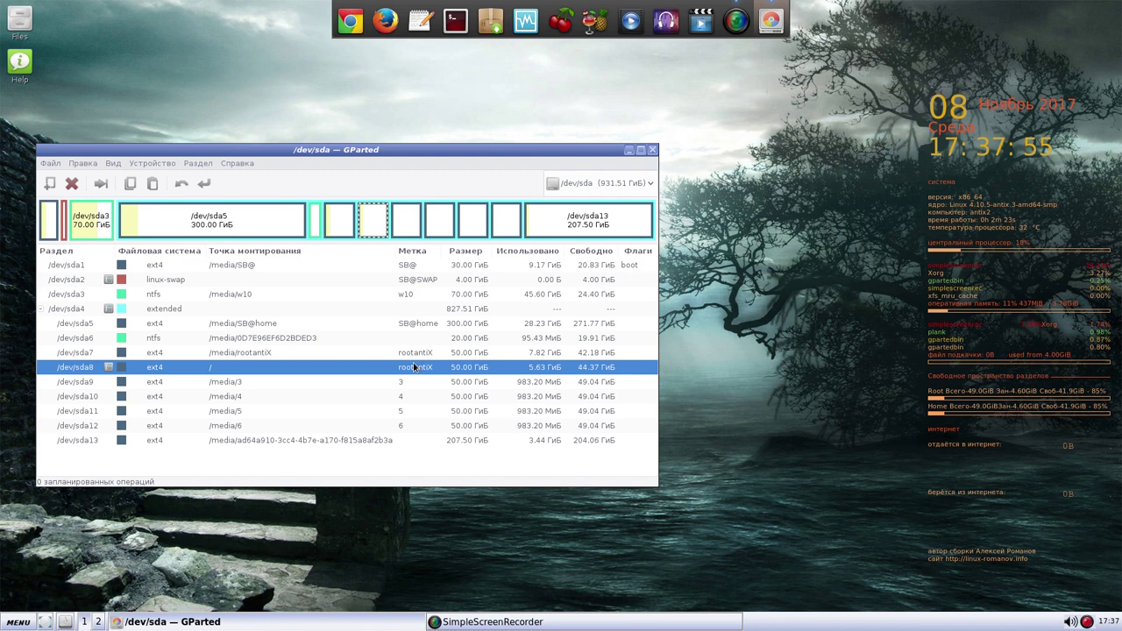
pyautogui.click(190, 281)
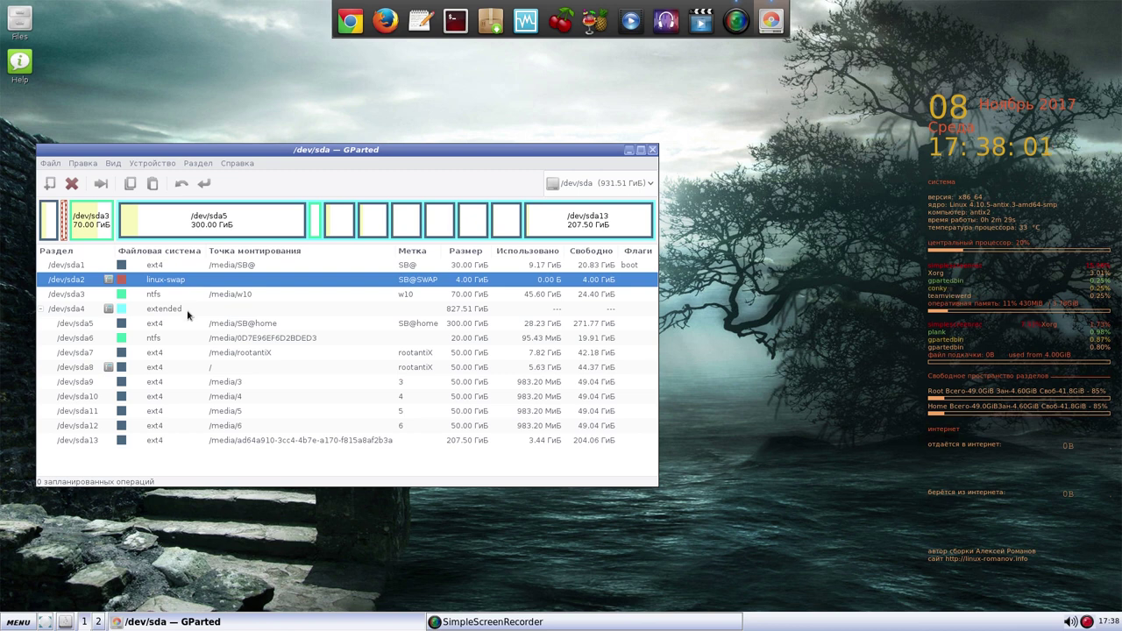
pyautogui.click(187, 312)
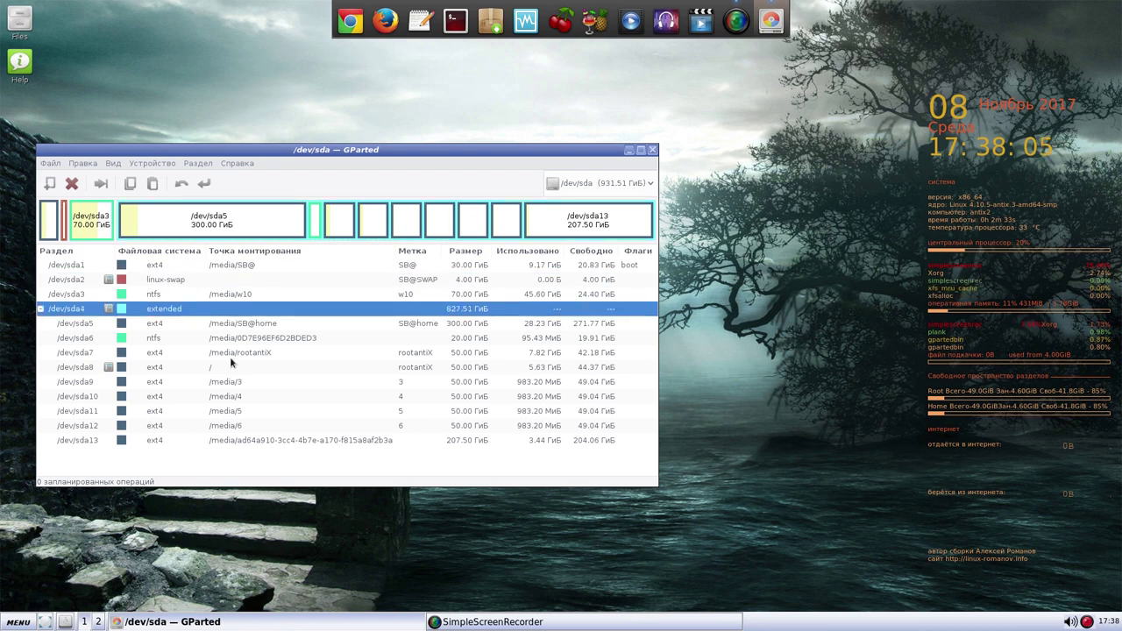
pyautogui.click(177, 368)
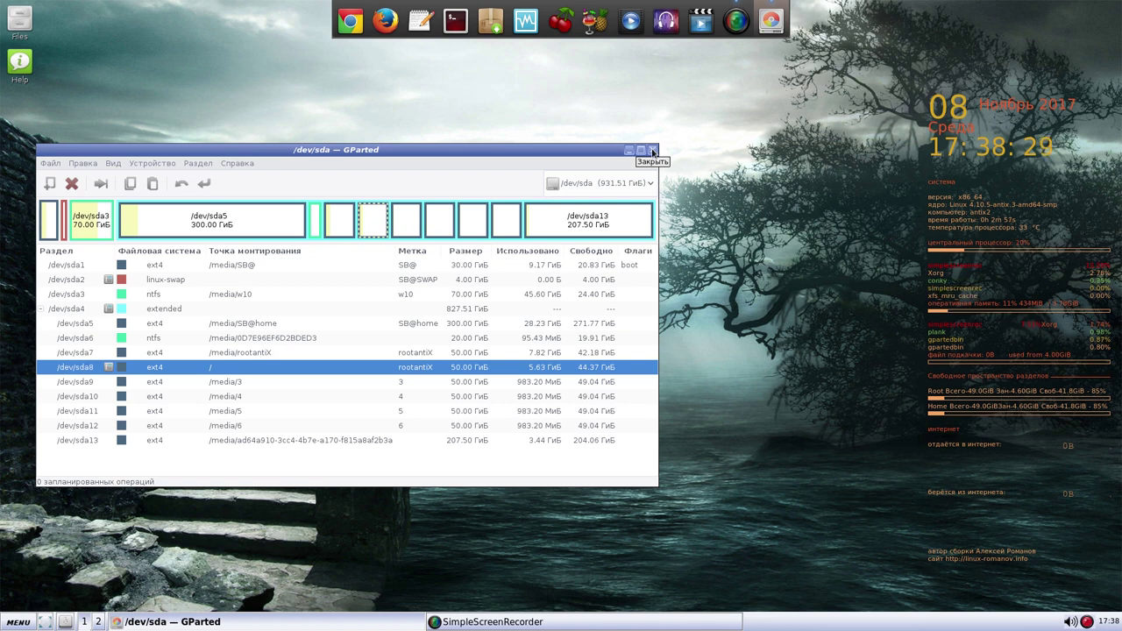
pyautogui.click(653, 152)
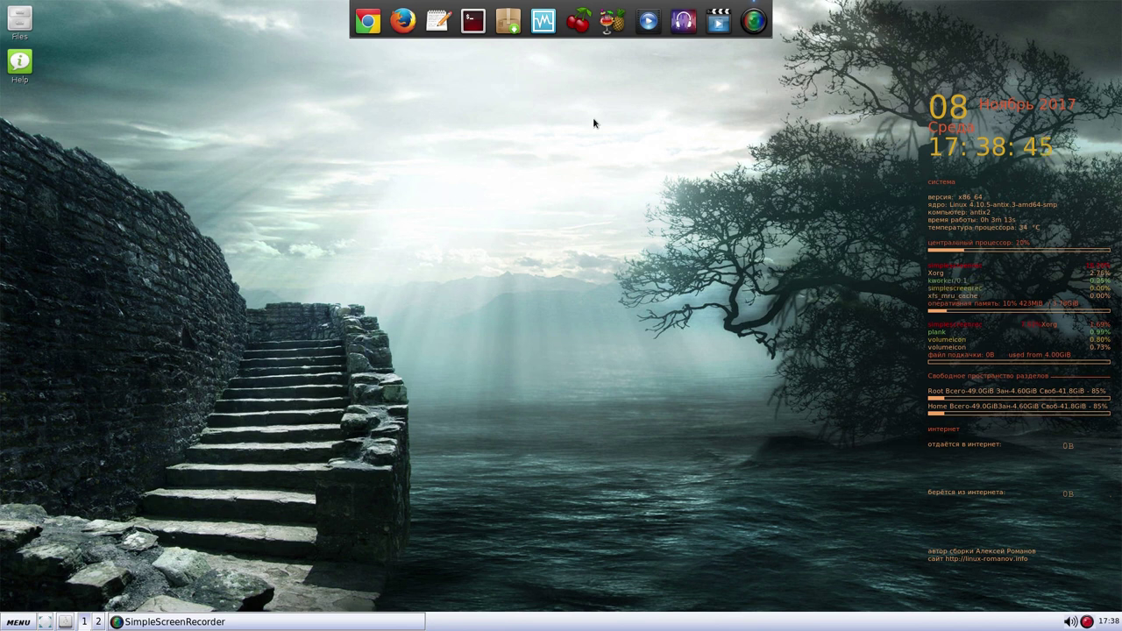
# Step: Switch to Google Chrome, open linux-romanov.info and follow its CROC storage link to the Antix folder among the Linux builds
pyautogui.click(368, 24)
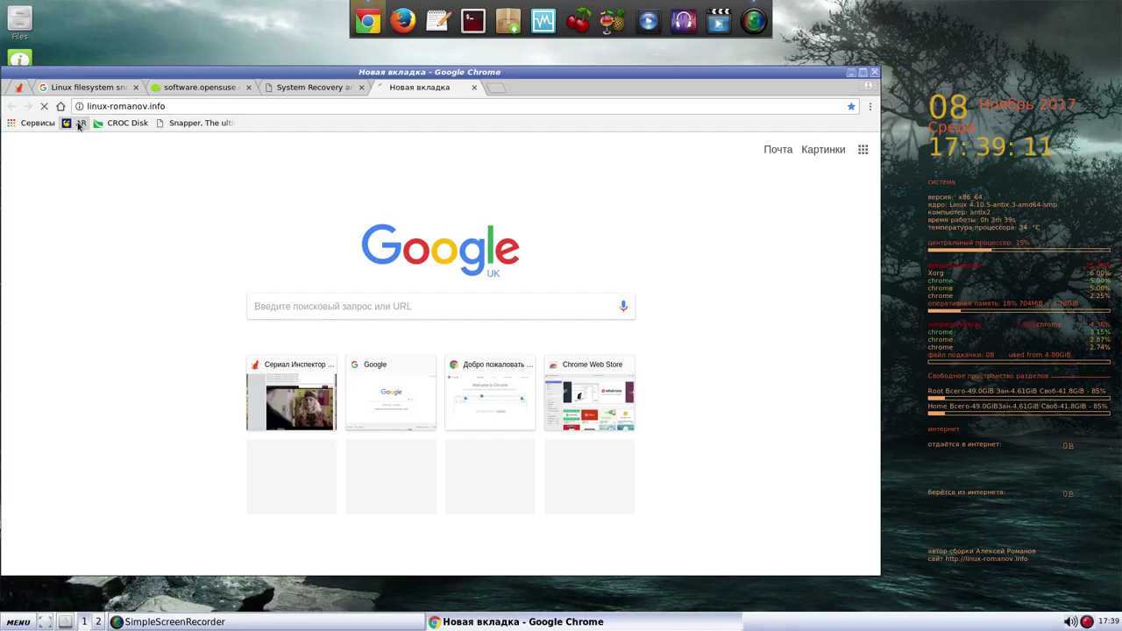
pyautogui.click(77, 124)
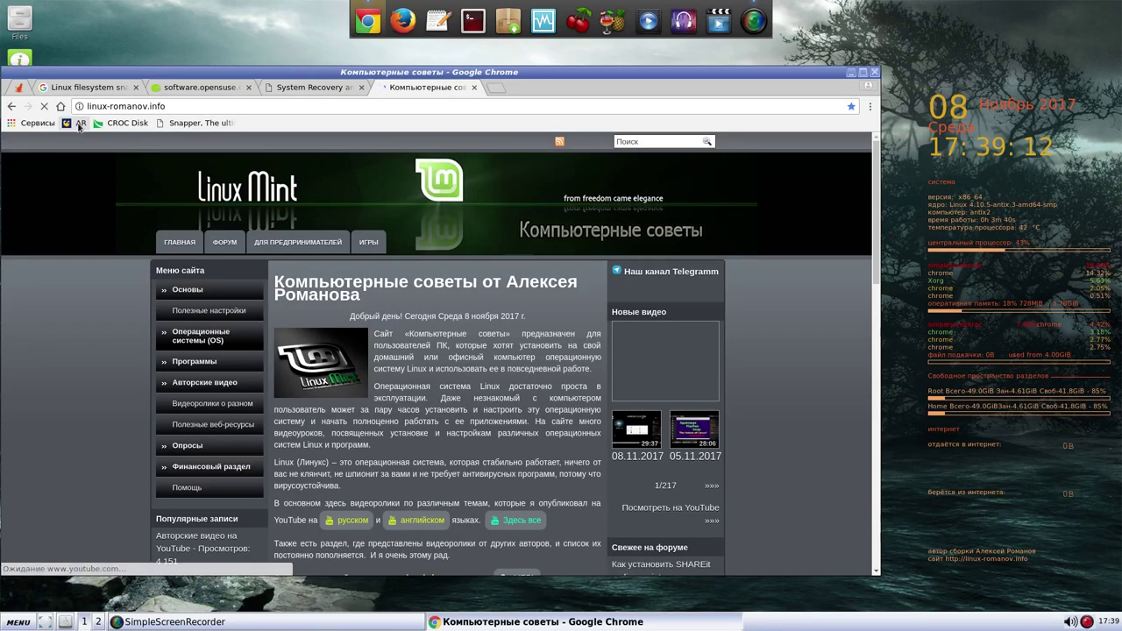
pyautogui.scroll(-3, 500, 364)
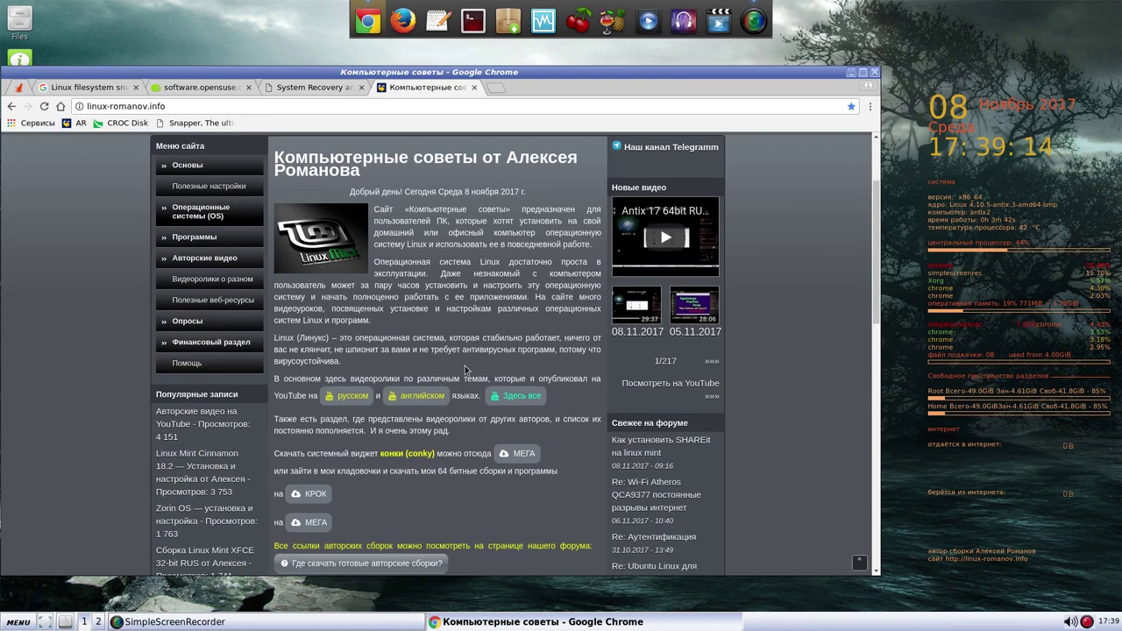
pyautogui.click(321, 498)
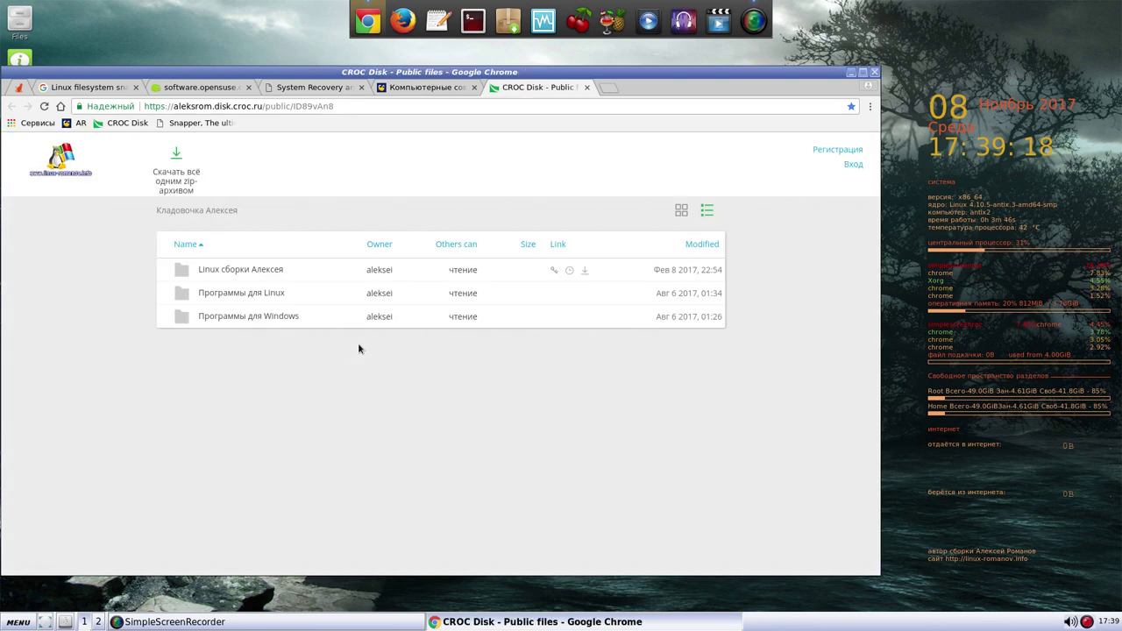
pyautogui.click(245, 271)
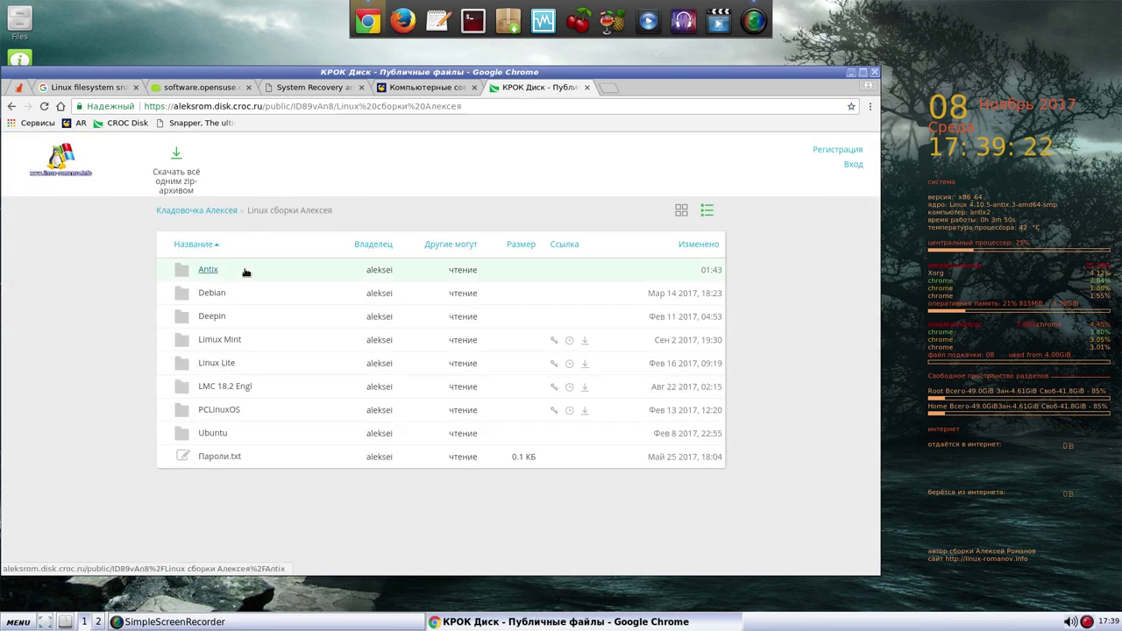
pyautogui.click(207, 272)
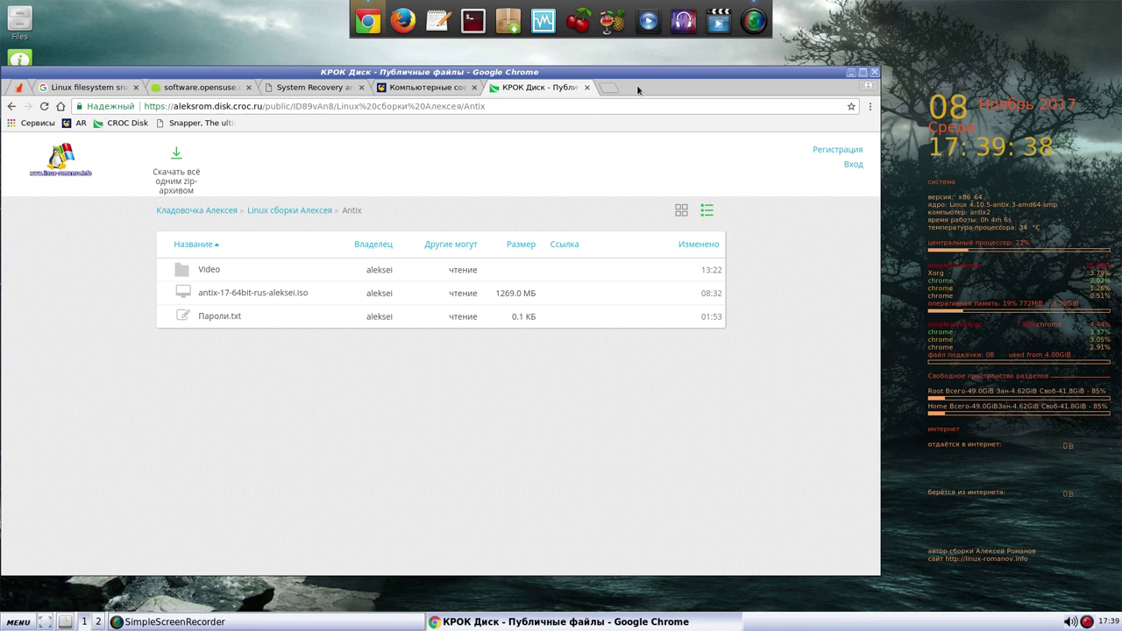
# Step: Check the contents of the Antix folder and its Video subfolder, then return to Antix and close the browser
pyautogui.moveTo(654, 77)
pyautogui.mouseDown()
pyautogui.moveTo(701, 75)
pyautogui.moveTo(638, 61)
pyautogui.mouseUp()
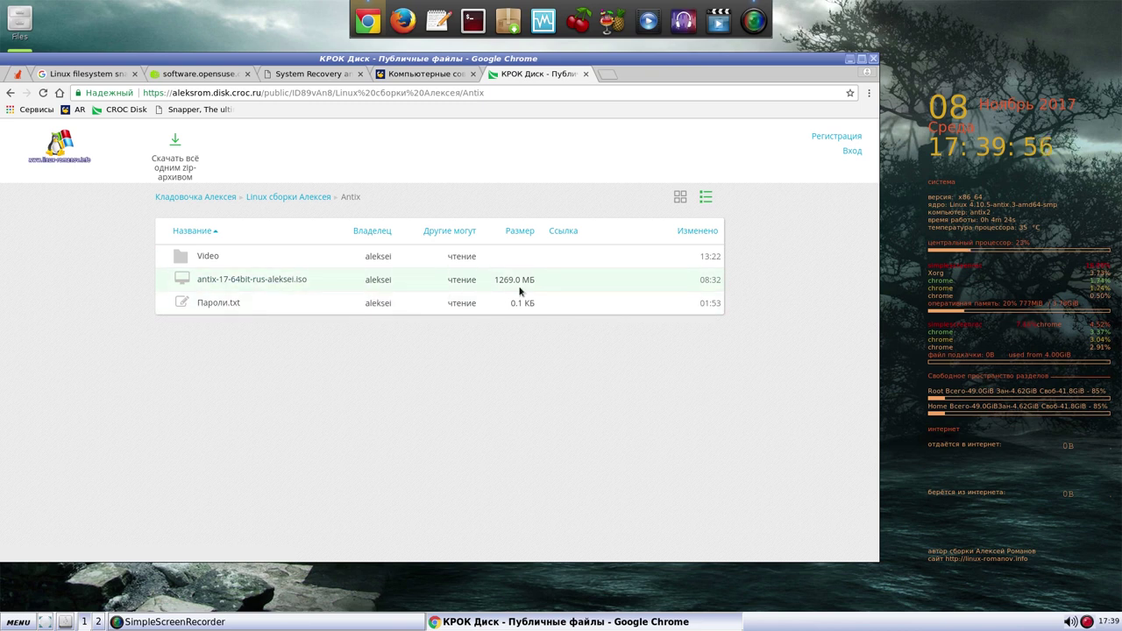
pyautogui.moveTo(523, 280)
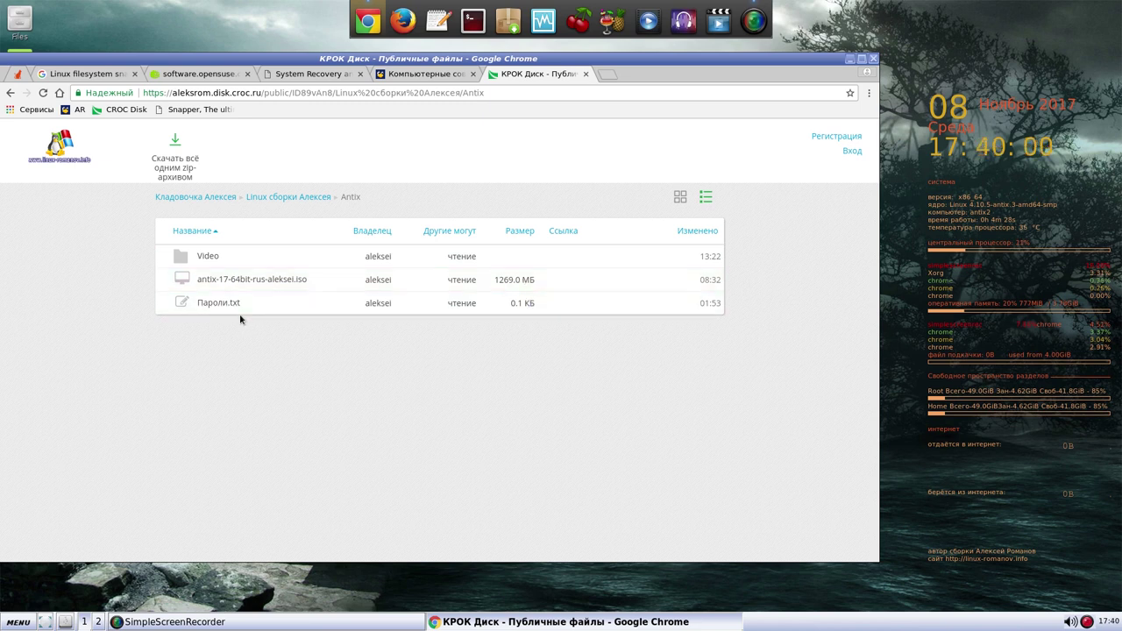
pyautogui.click(208, 256)
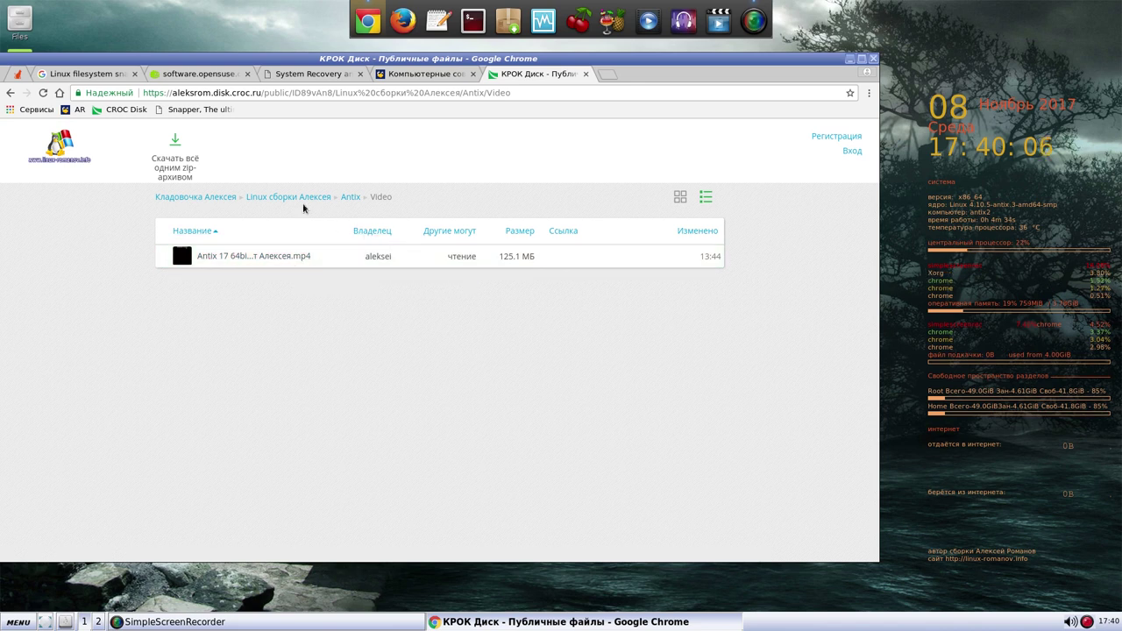
pyautogui.click(350, 200)
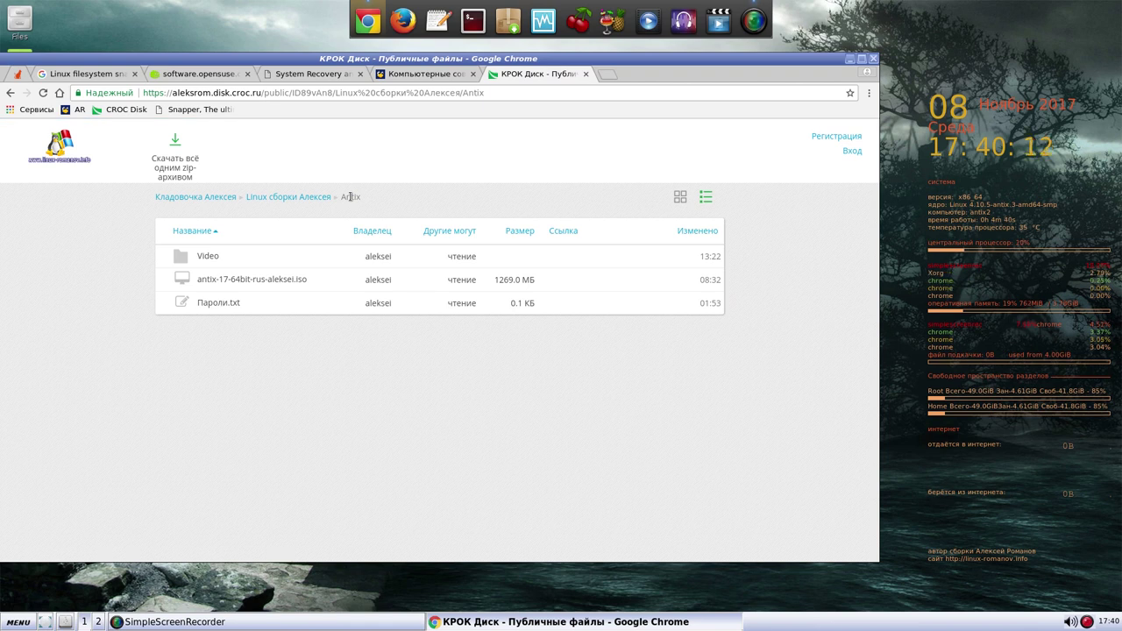
pyautogui.click(873, 60)
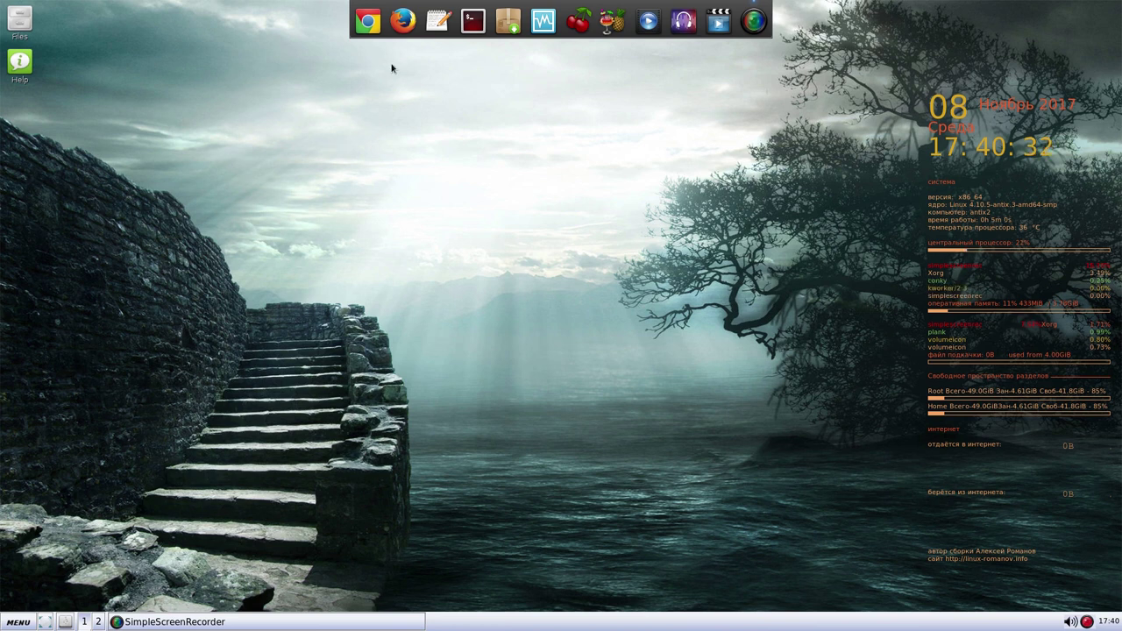
# Step: Switch to Google Chrome, check the operating systems offered on openSUSE's filesystems:snapper package page, and minimize the browser
pyautogui.click(368, 22)
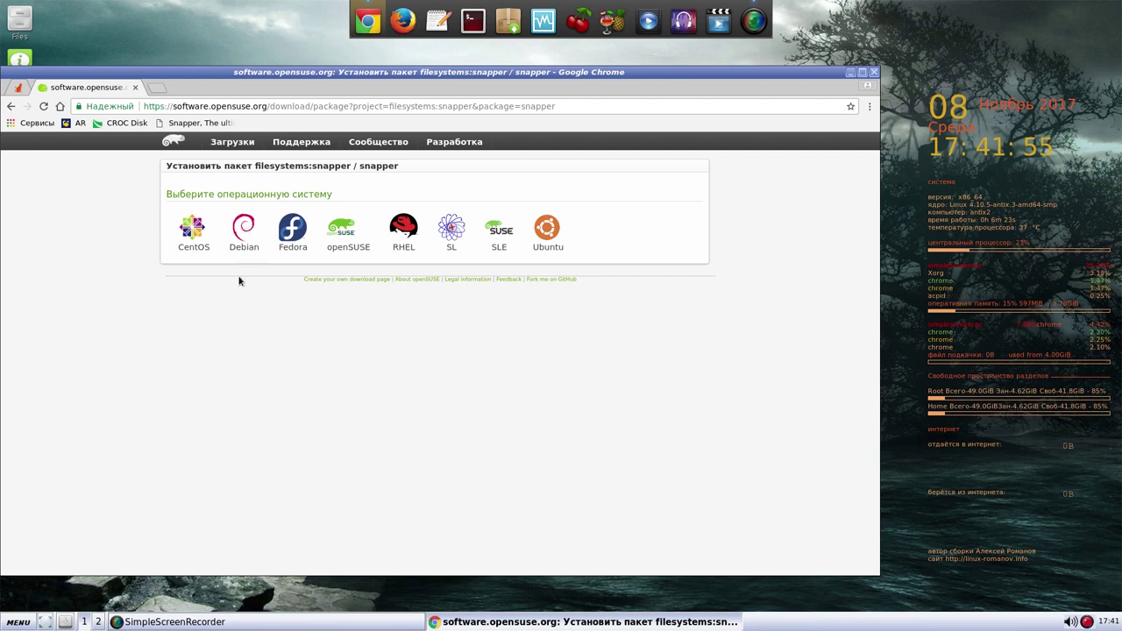
pyautogui.click(19, 88)
pyautogui.click(86, 87)
pyautogui.click(849, 73)
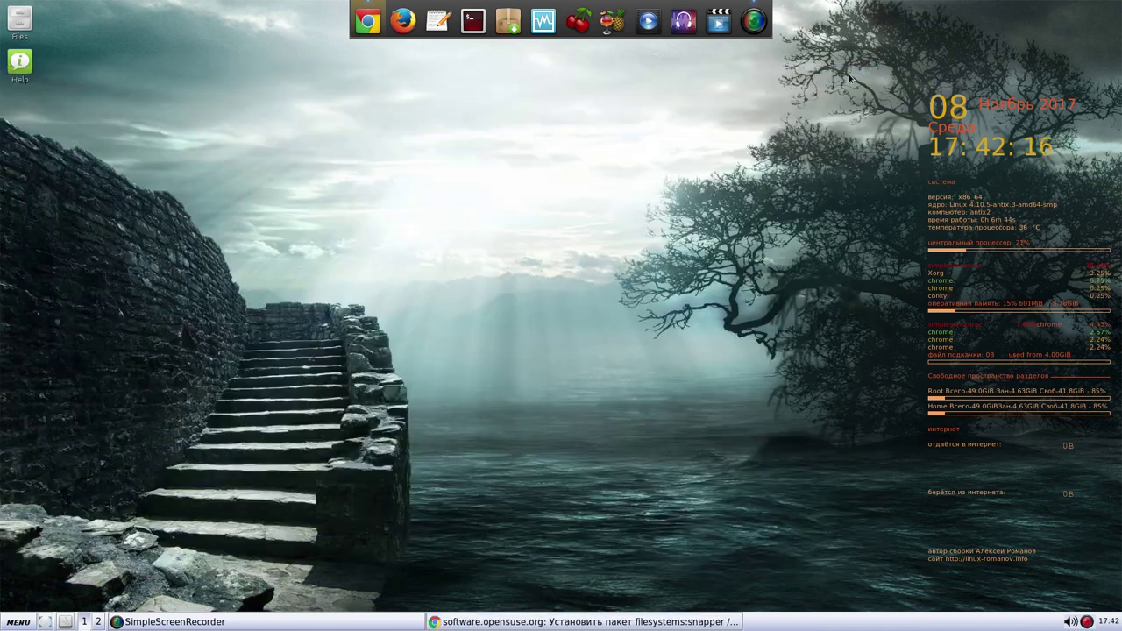
# Step: Open antiX Control Center and look through its disk tools and its support tools
pyautogui.rightClick(477, 109)
pyautogui.click(513, 248)
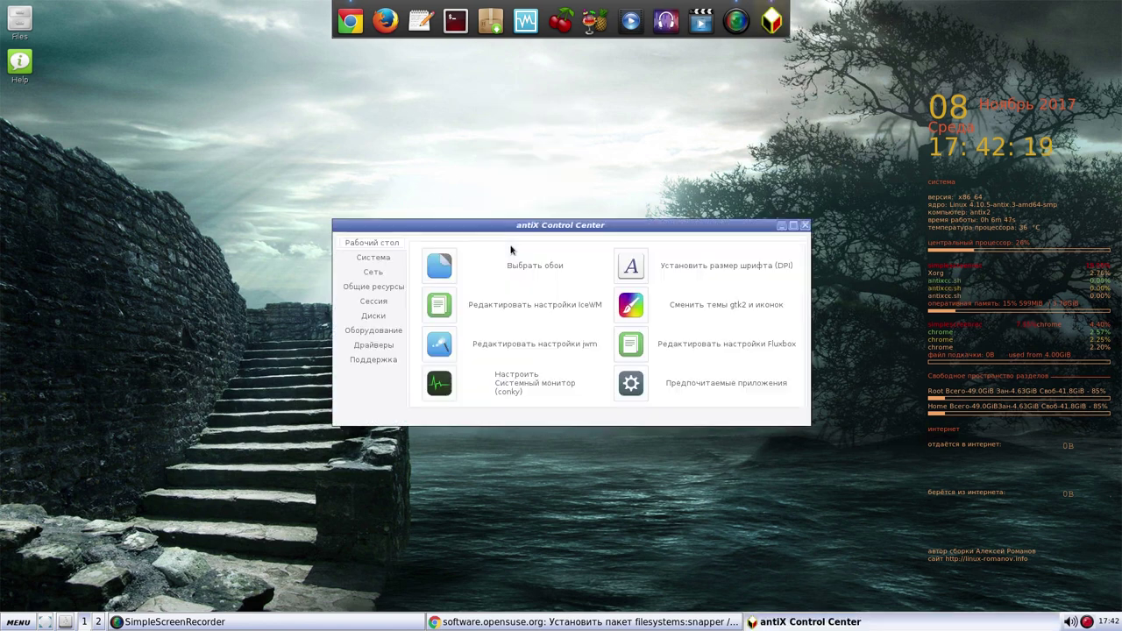
pyautogui.click(377, 318)
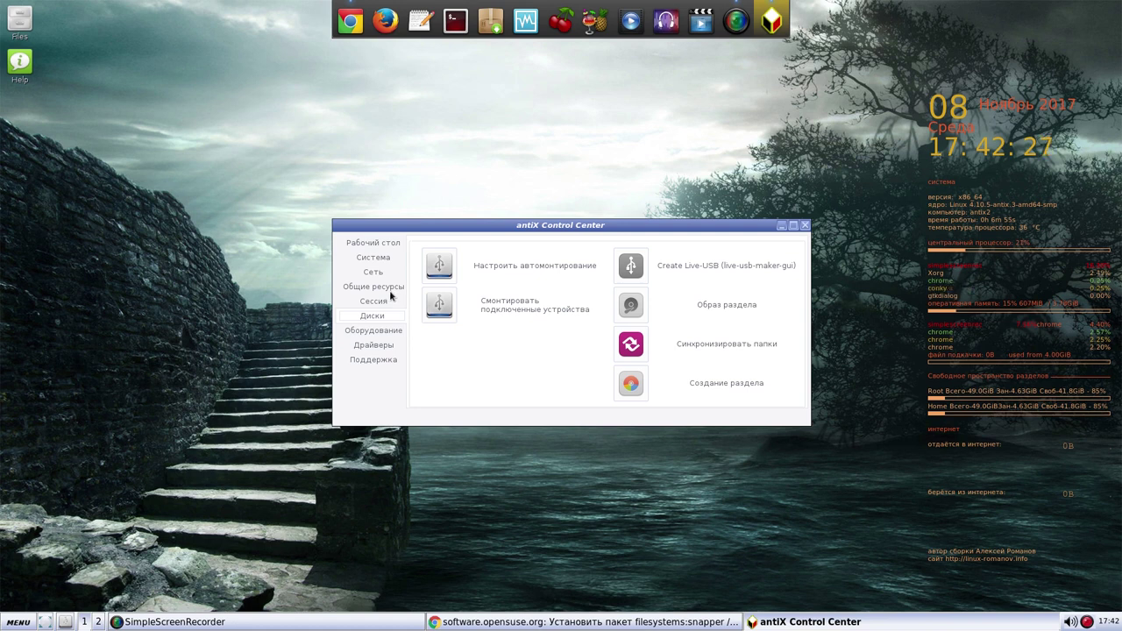
pyautogui.click(372, 359)
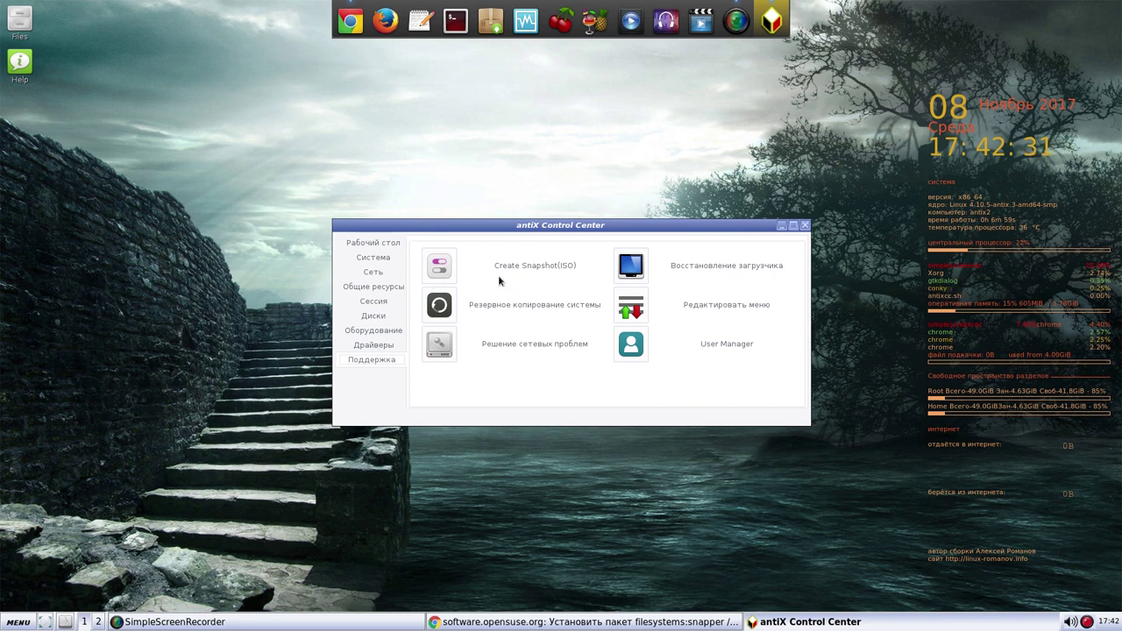
# Step: Open Create Snapshot (ISO) to view its location and name settings, then cancel it and close antiX Control Center
pyautogui.click(440, 268)
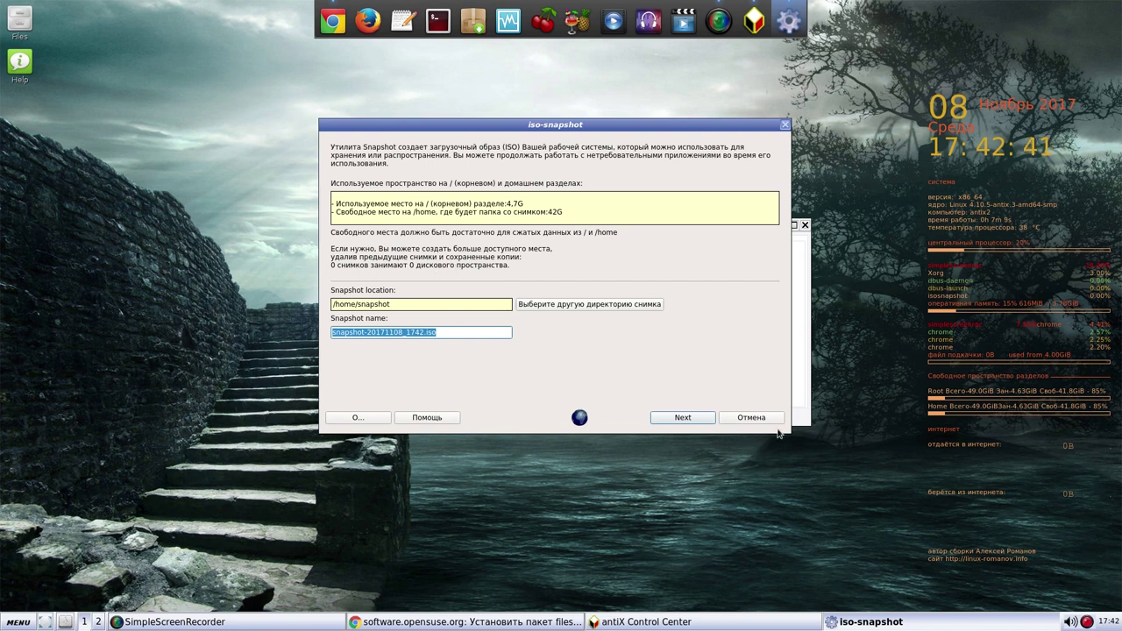
pyautogui.click(751, 418)
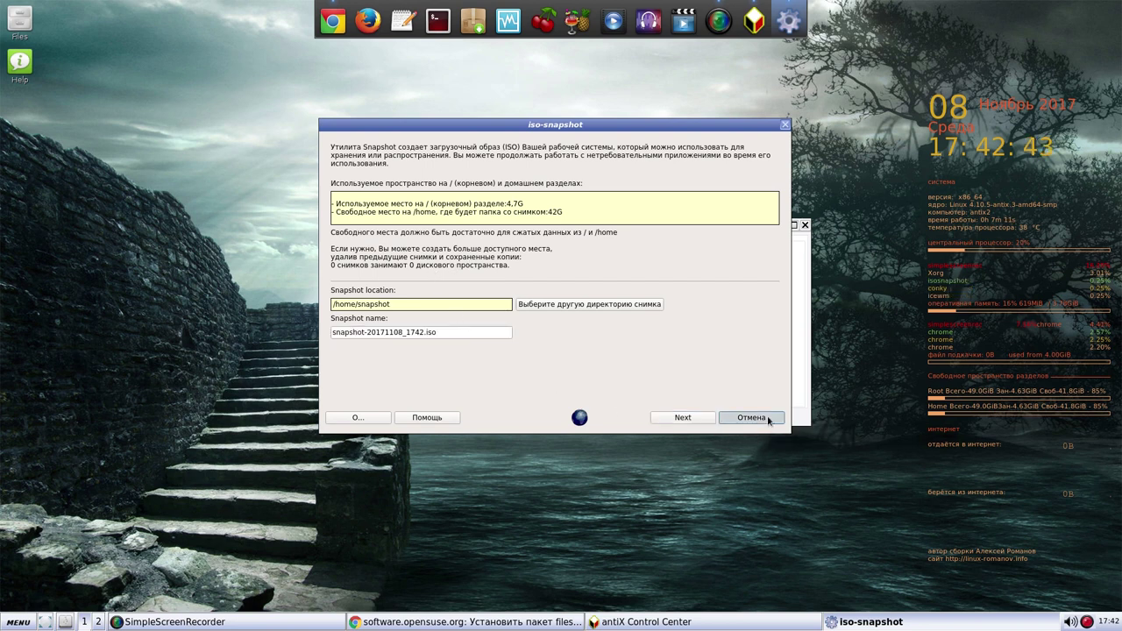
pyautogui.click(805, 226)
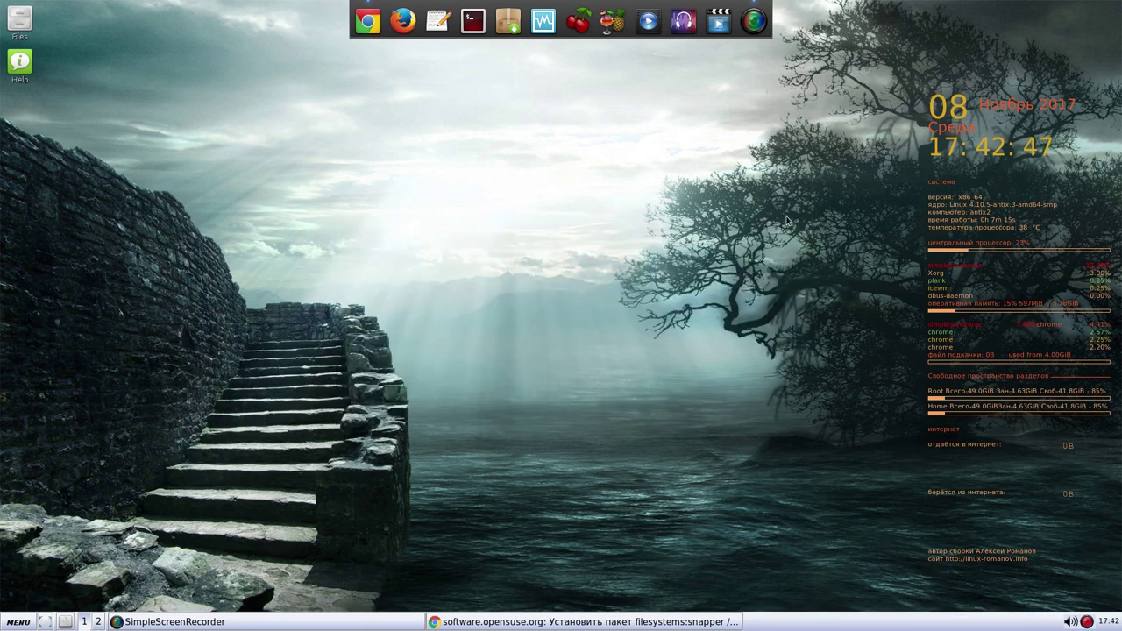
# Step: Return to the snapper package page in Google Chrome, close the browser and show the SimpleScreenRecorder recording options
pyautogui.click(368, 26)
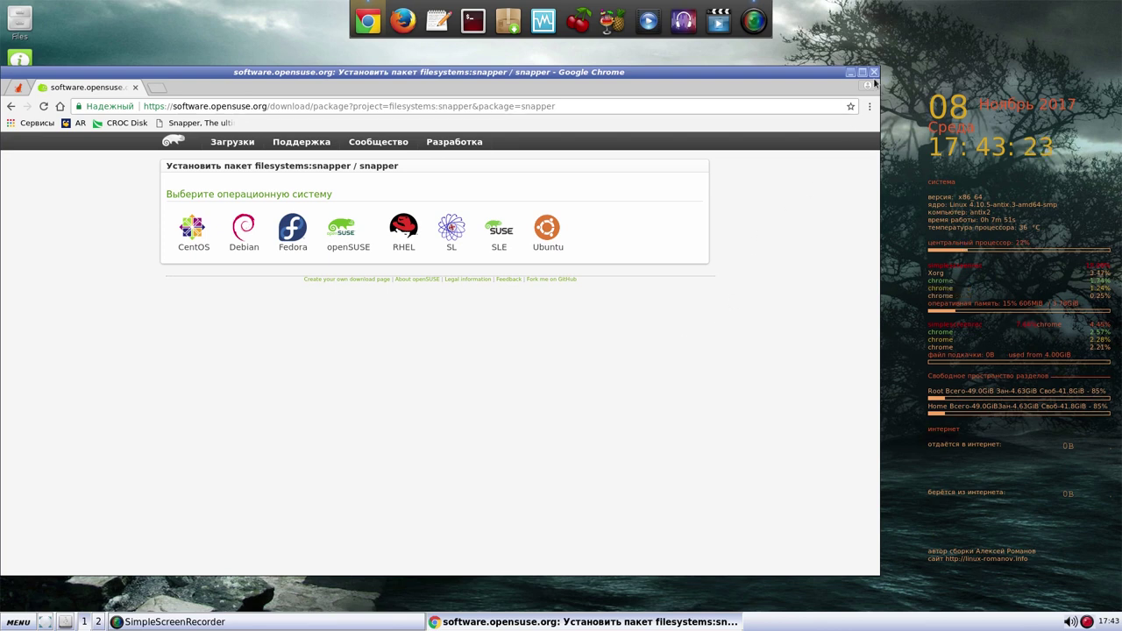
pyautogui.click(874, 75)
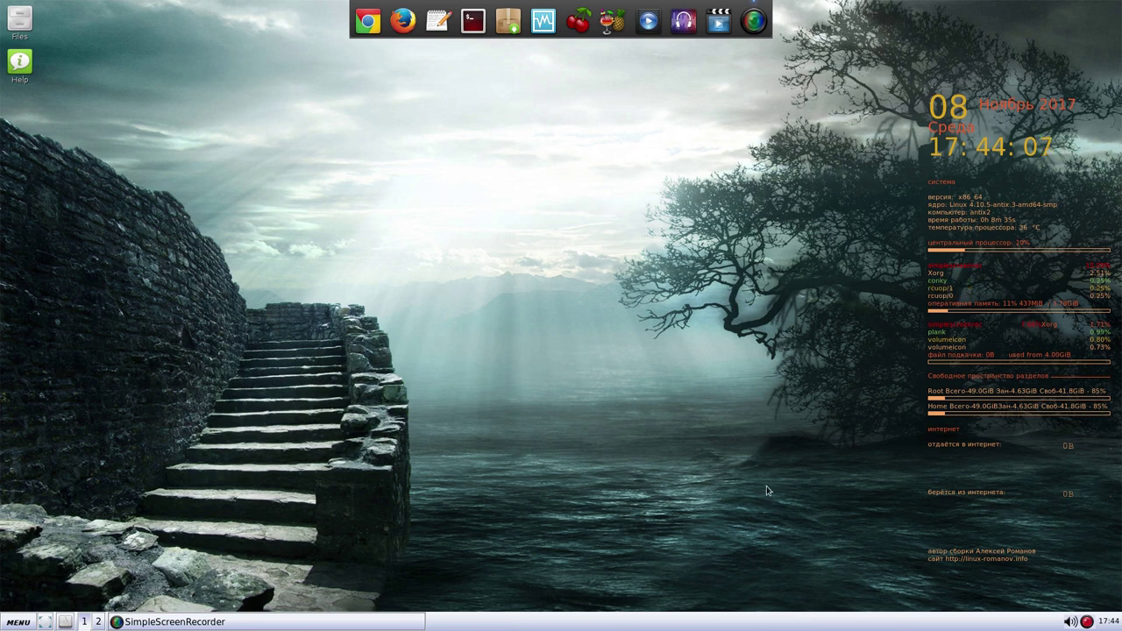
pyautogui.rightClick(1088, 622)
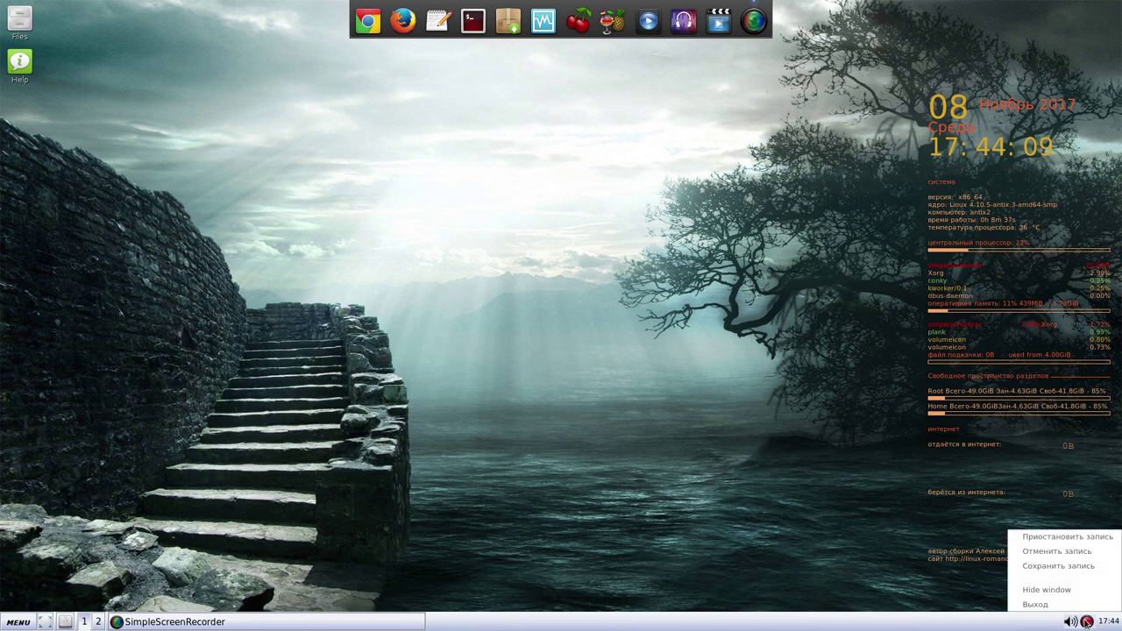